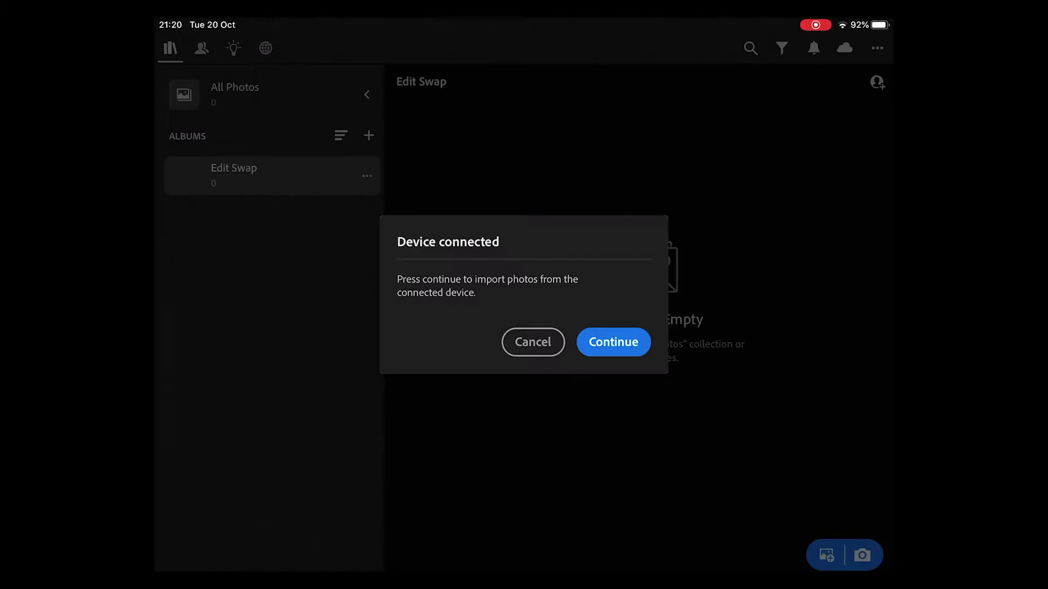
Step: Import the six 17 October 2020 camera photos into the Edit Swap album and dismiss the completion notice
click(613, 342)
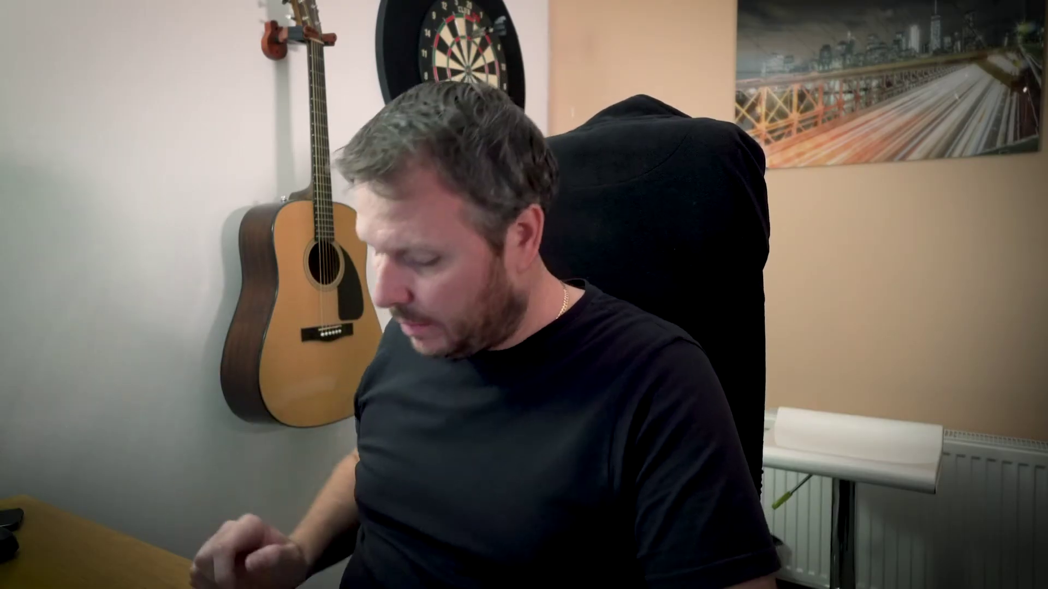
click(563, 550)
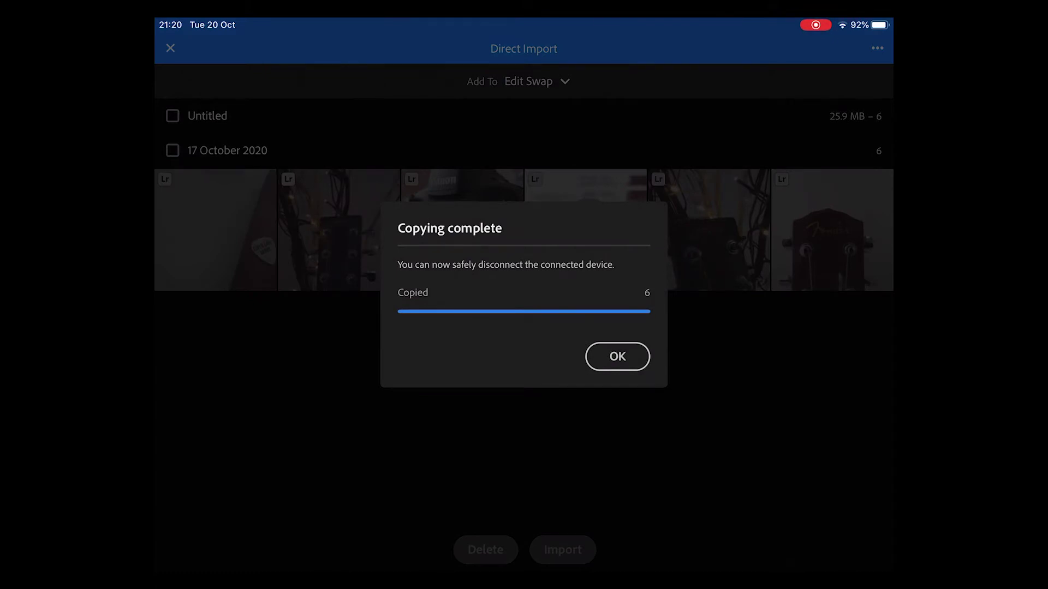
click(617, 357)
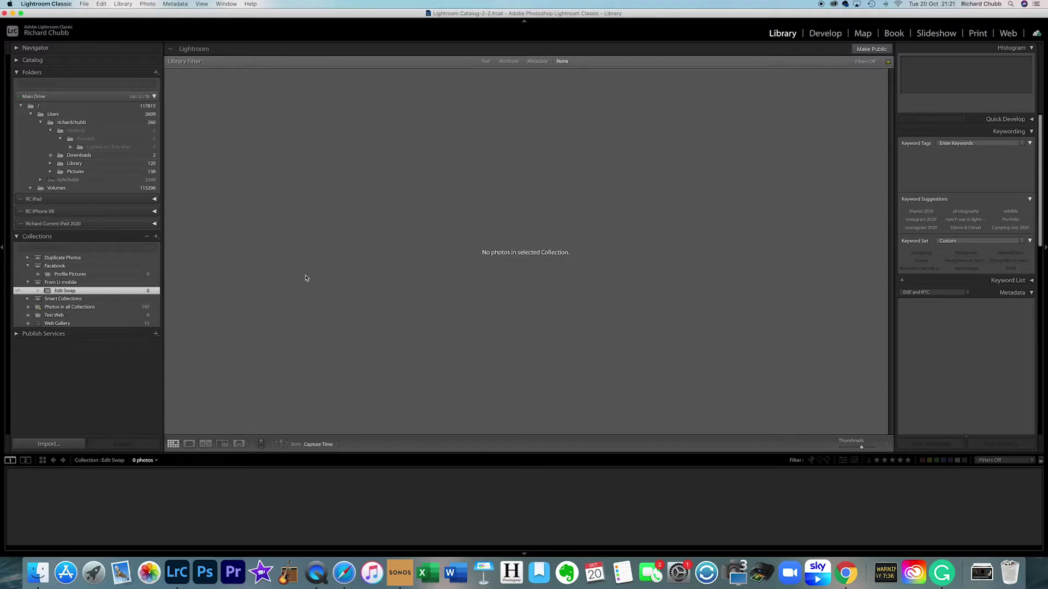
click(81, 290)
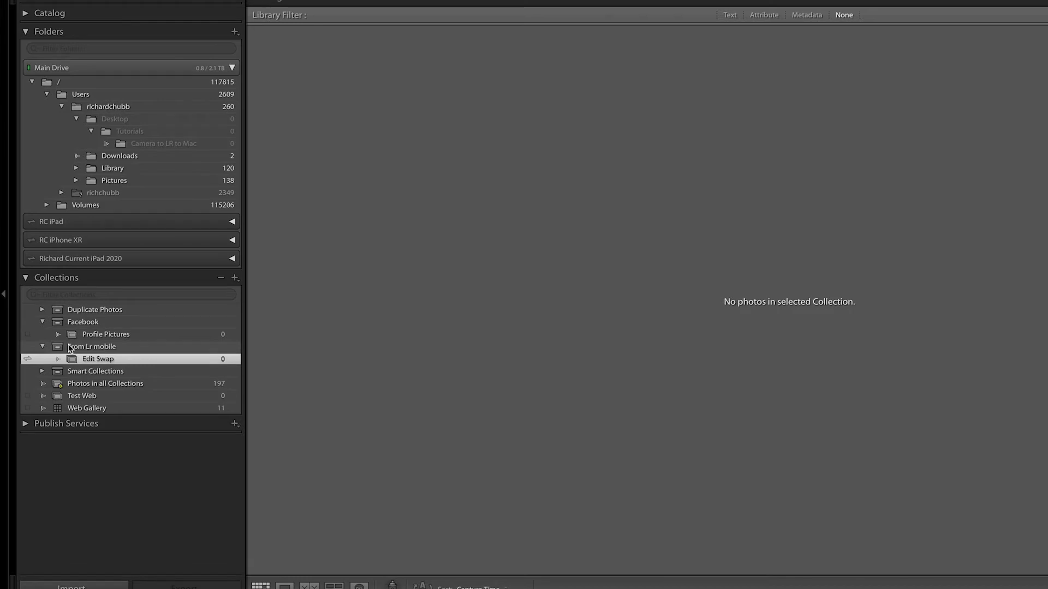
click(235, 279)
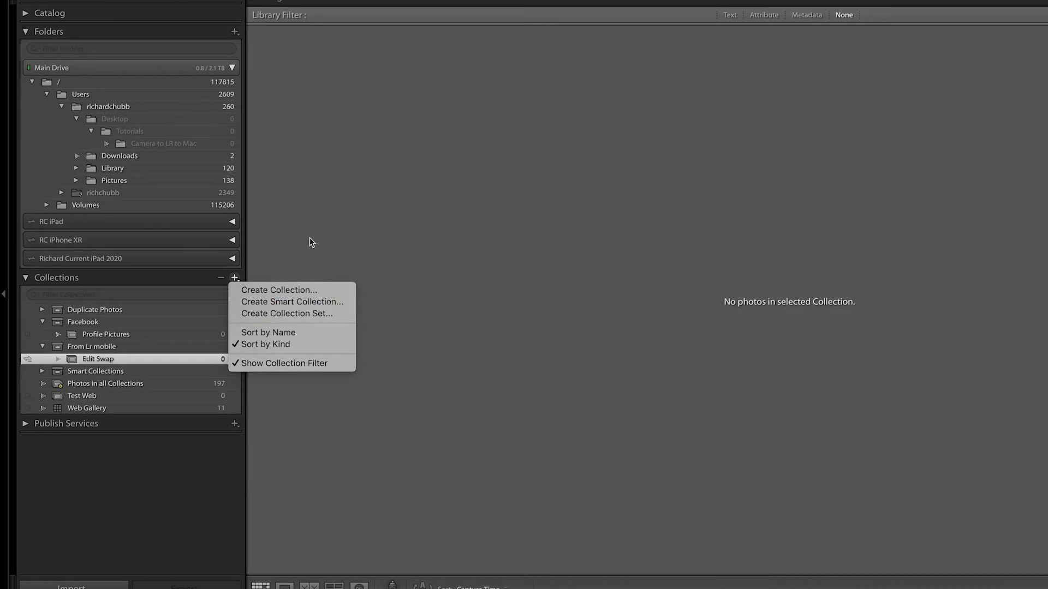
click(280, 273)
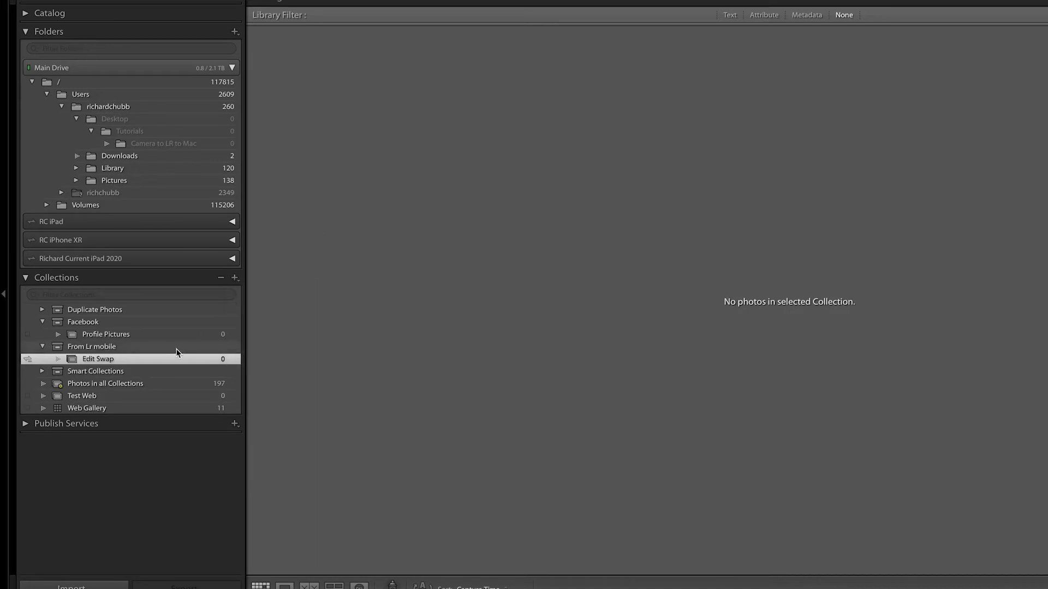
click(121, 347)
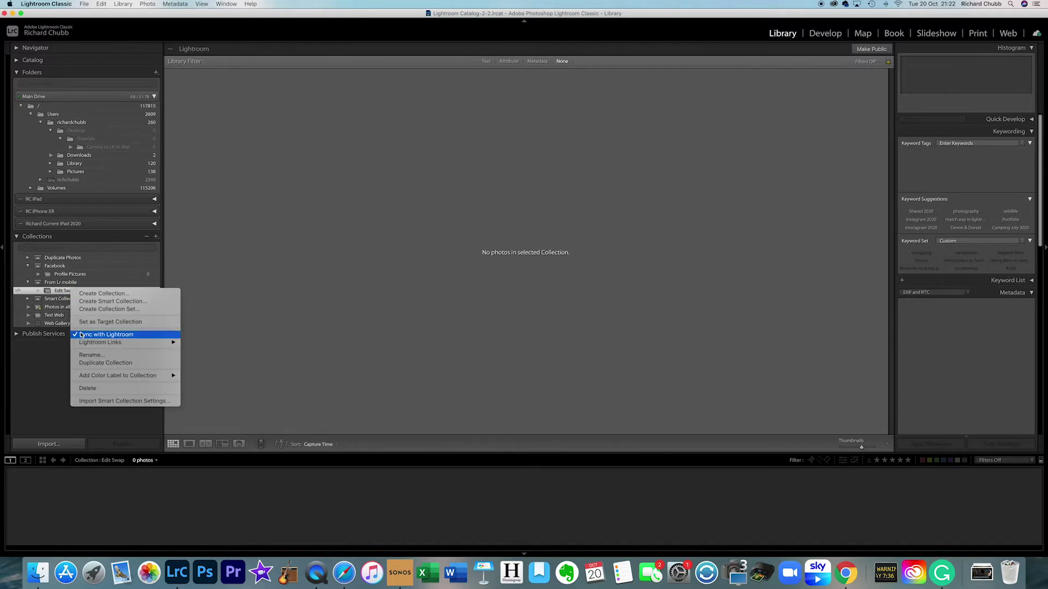
click(207, 292)
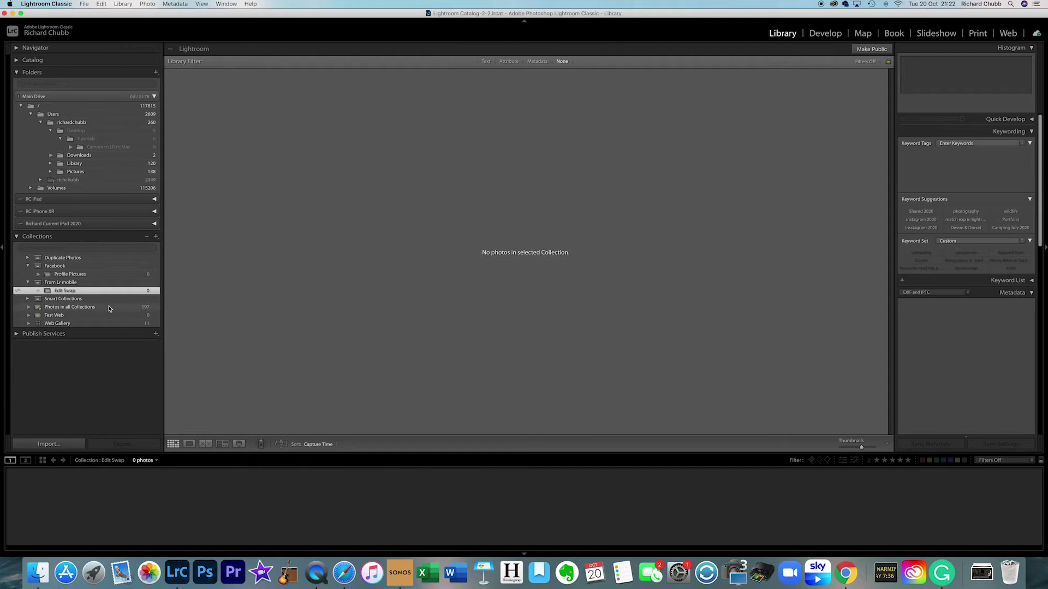
click(76, 299)
Step: Switch between Edit Swap and the From Lr mobile set until the six synced photos RAC01163–RAC01171 load
click(77, 291)
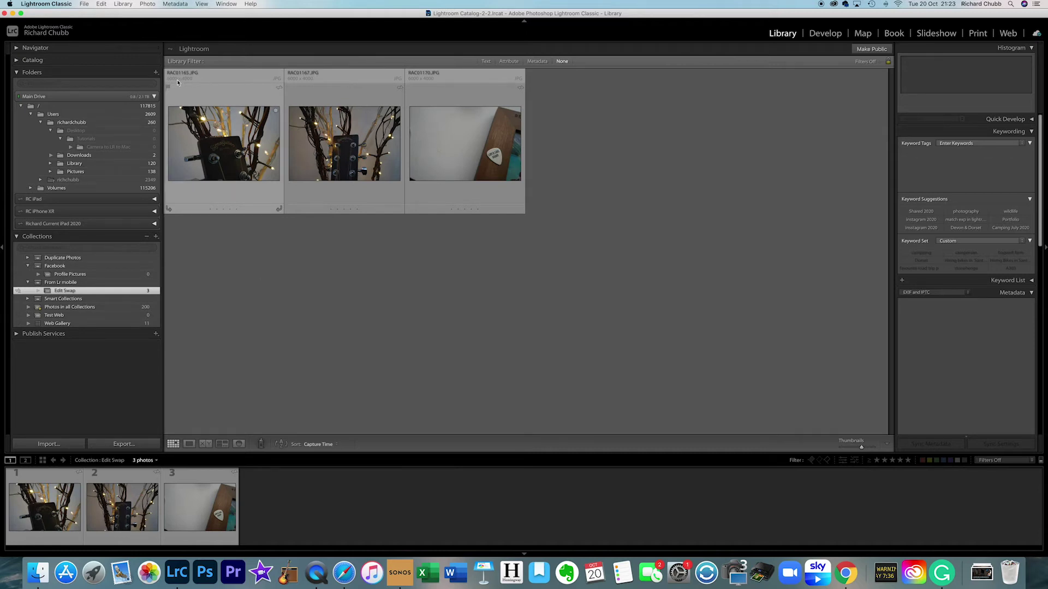
click(123, 284)
click(124, 293)
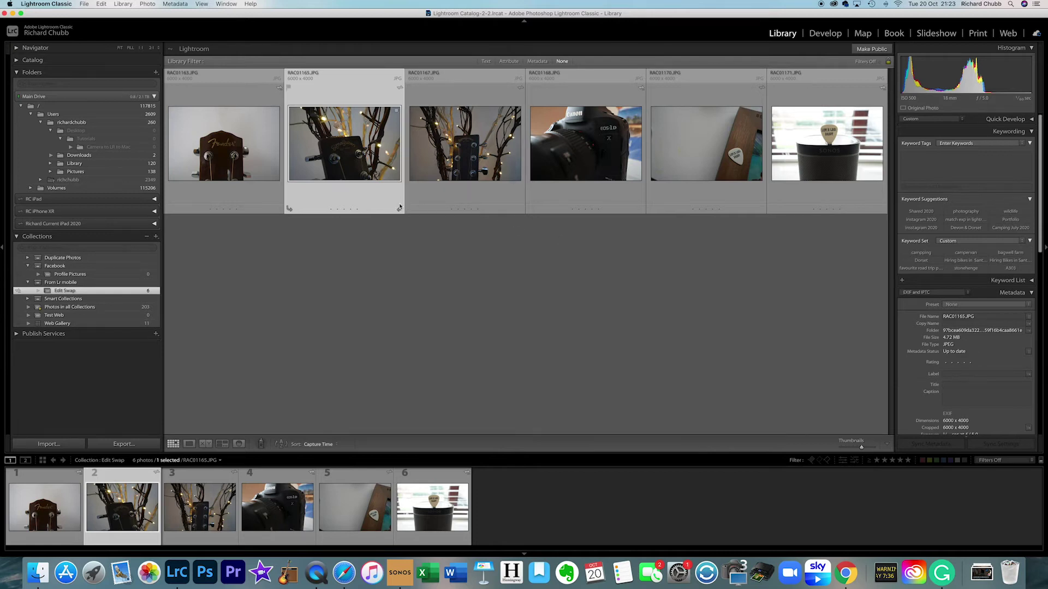
Step: Select RAC01170 and, in Develop, set Exposure to +1.10 and Saturation to -100
click(719, 146)
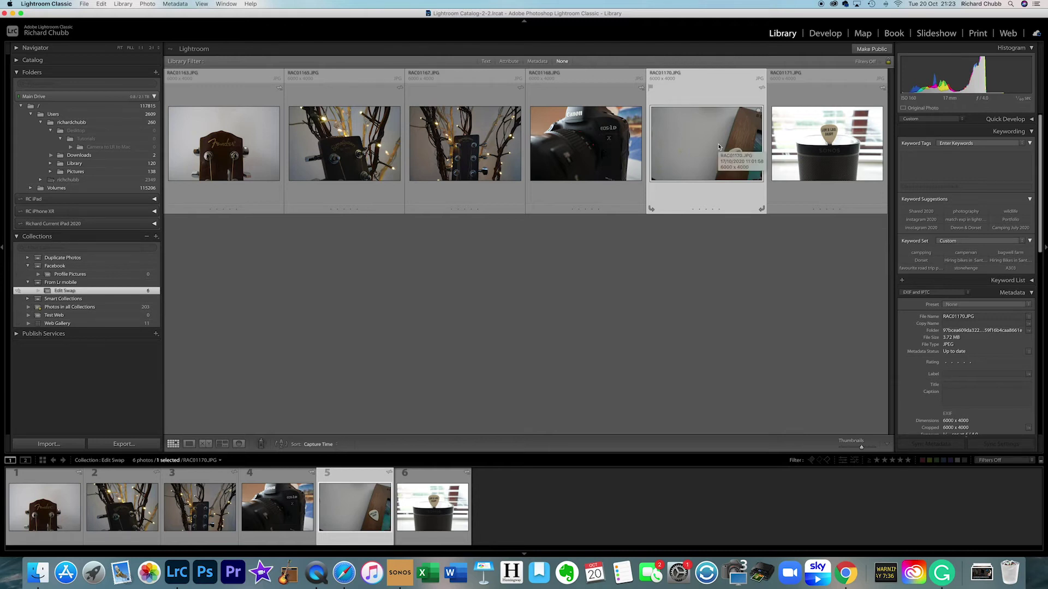
click(826, 34)
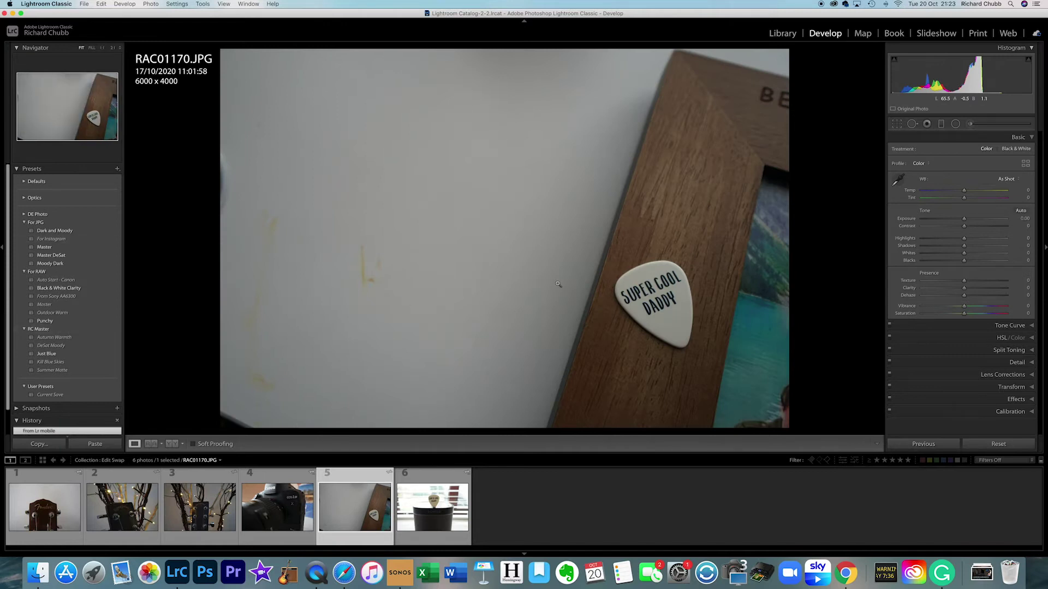
drag(964, 223, 973, 223)
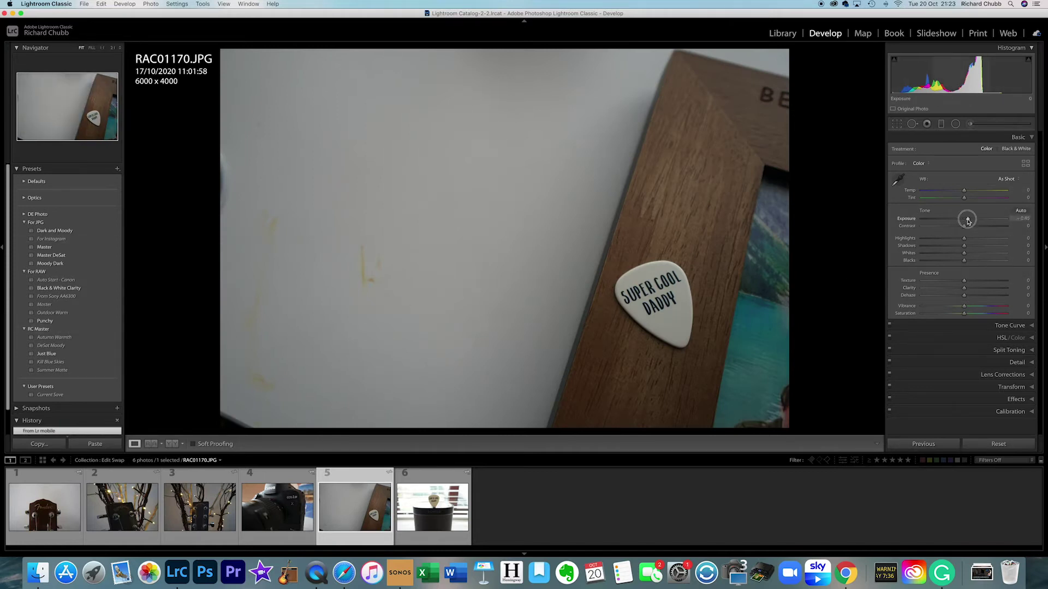
drag(965, 315, 898, 315)
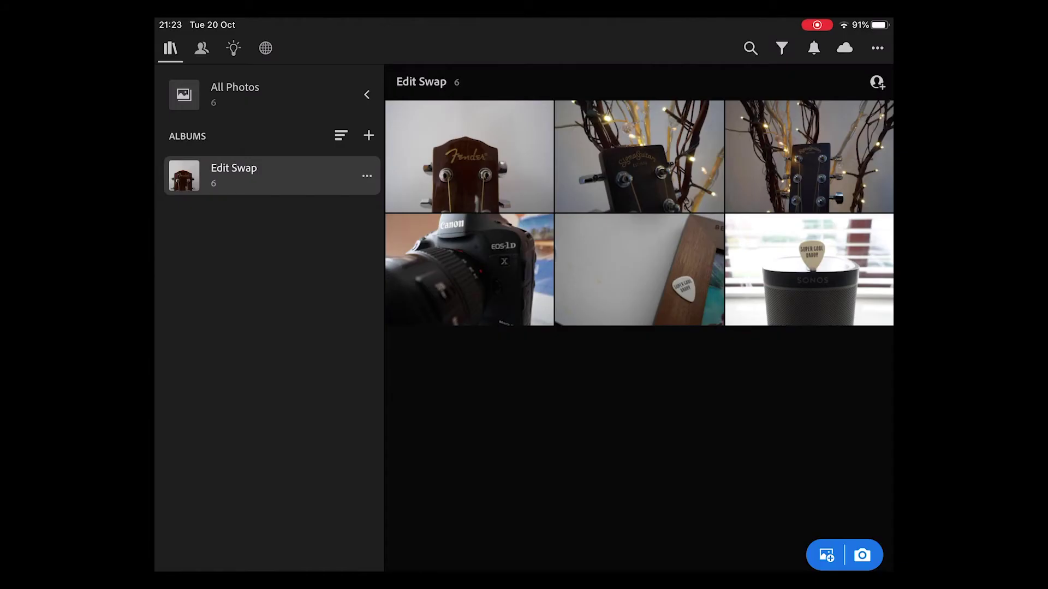
Step: Browse the Edit Swap album's photos, from the Fender and Sigma guitars to the guitar-pick shot
click(638, 269)
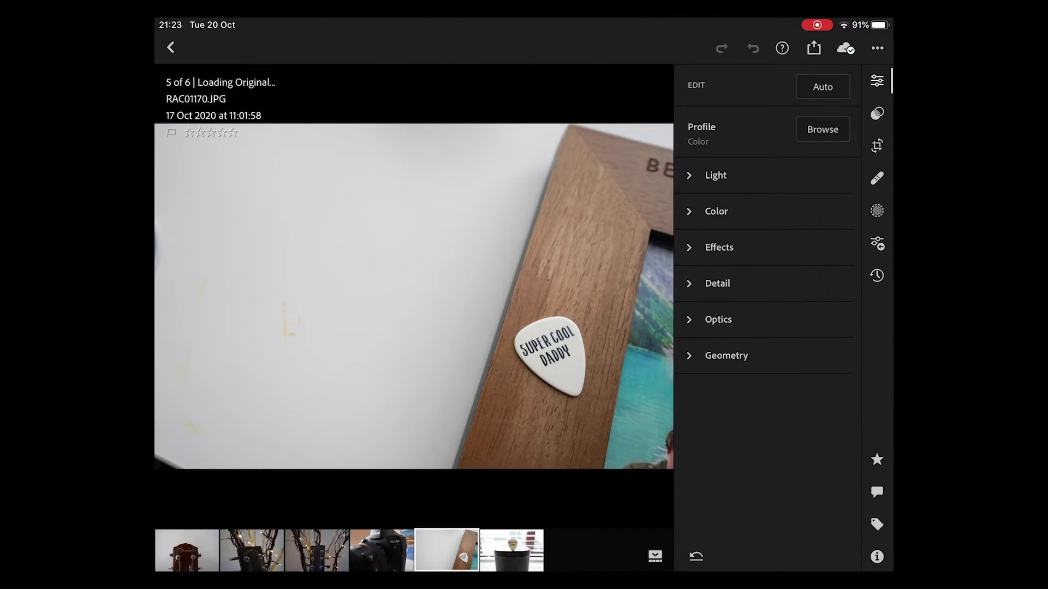
click(170, 47)
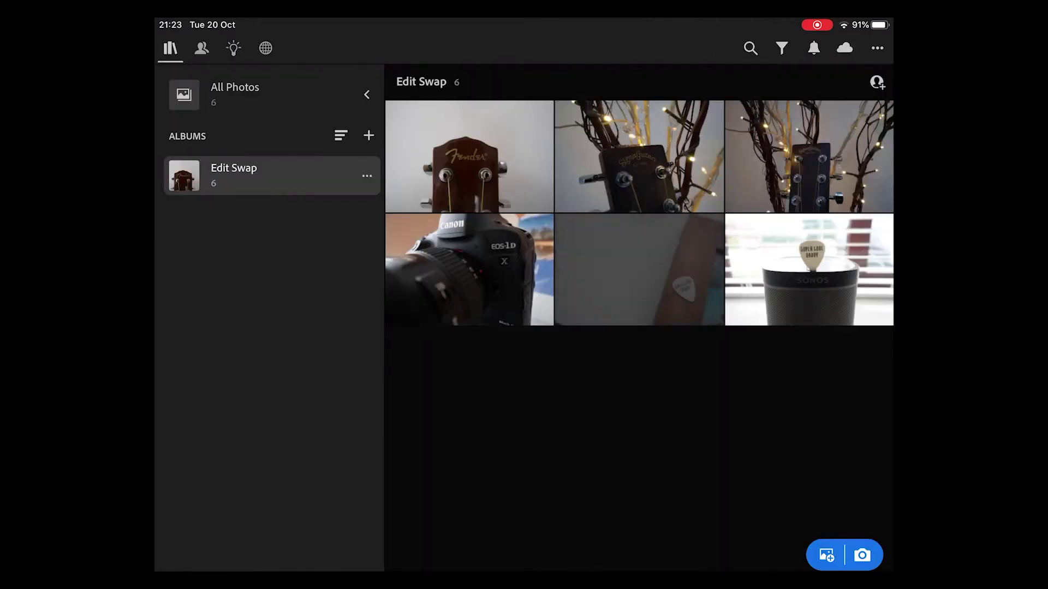
click(469, 157)
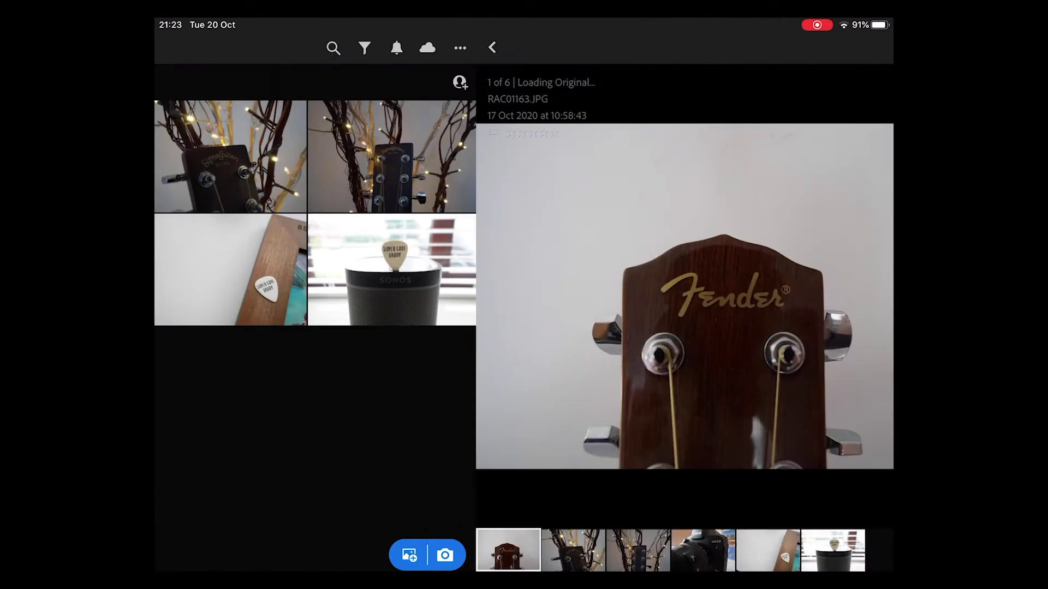
drag(545, 295, 273, 294)
drag(546, 295, 273, 295)
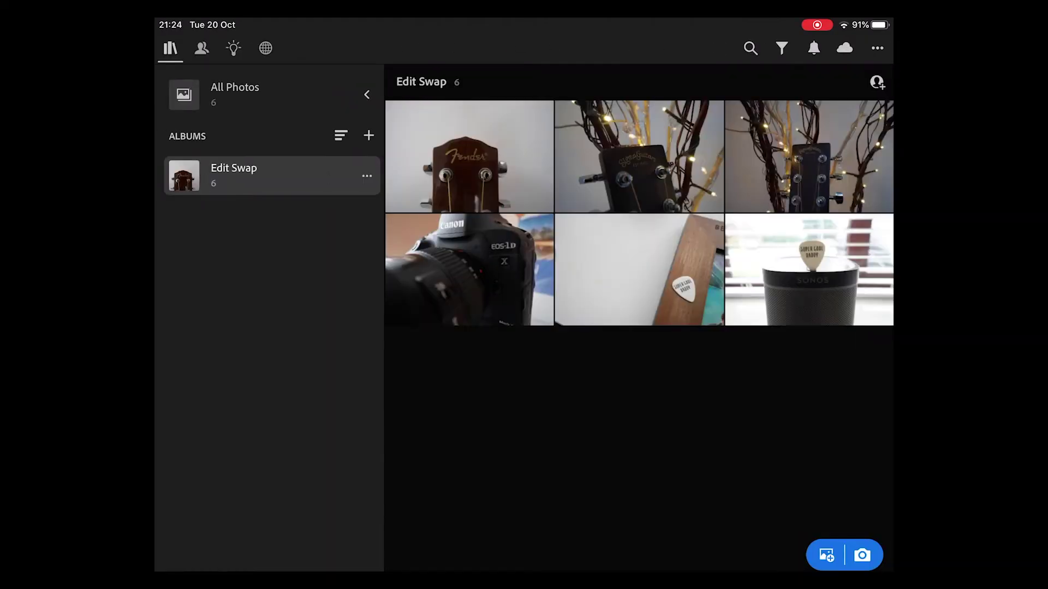
Step: Check the cloud sync status for Edit Swap, then open the guitar-pick photo RAC01170 in Edit
click(234, 94)
click(262, 174)
click(844, 48)
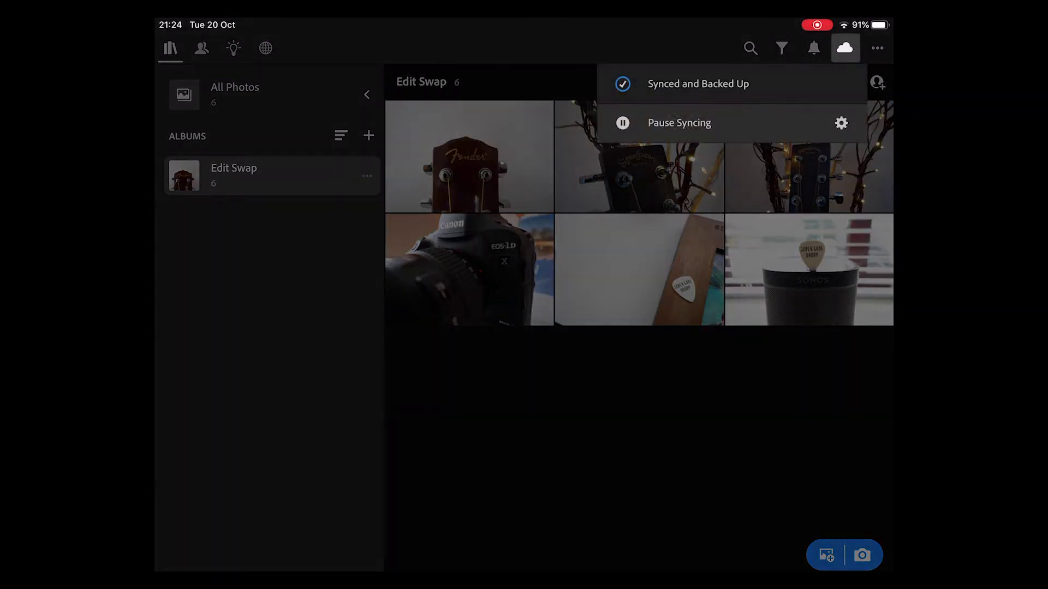
click(639, 269)
click(638, 269)
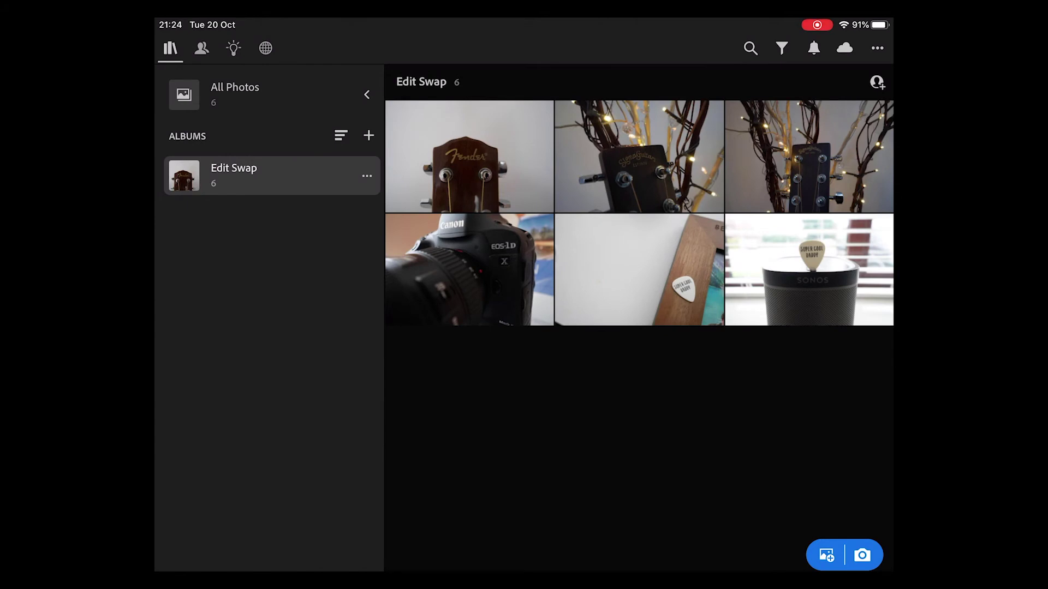
click(639, 270)
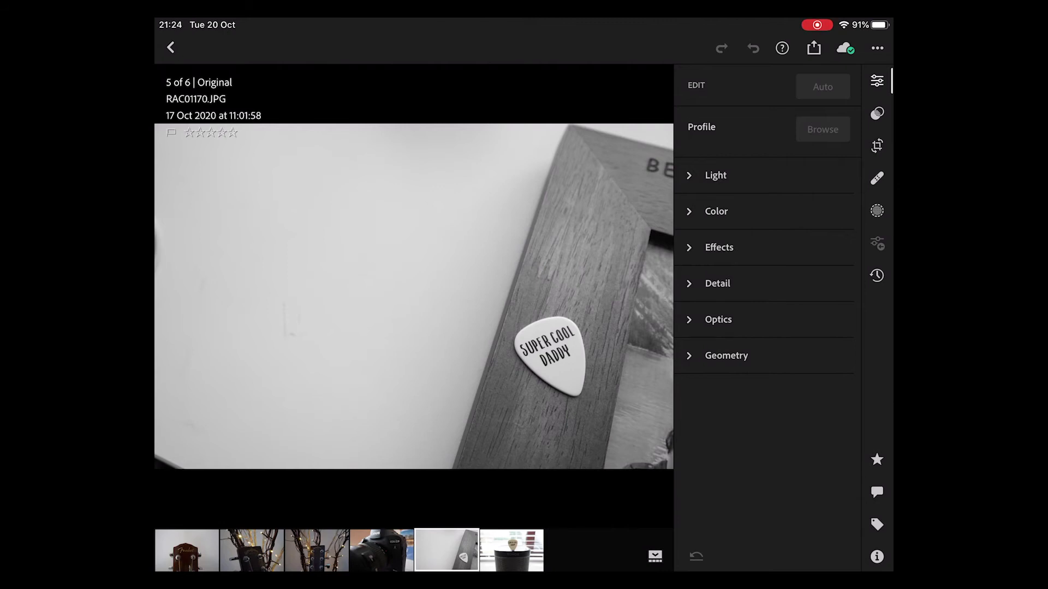
Step: Leave the guitar-pick photo and go back to the Edit Swap album grid
click(171, 47)
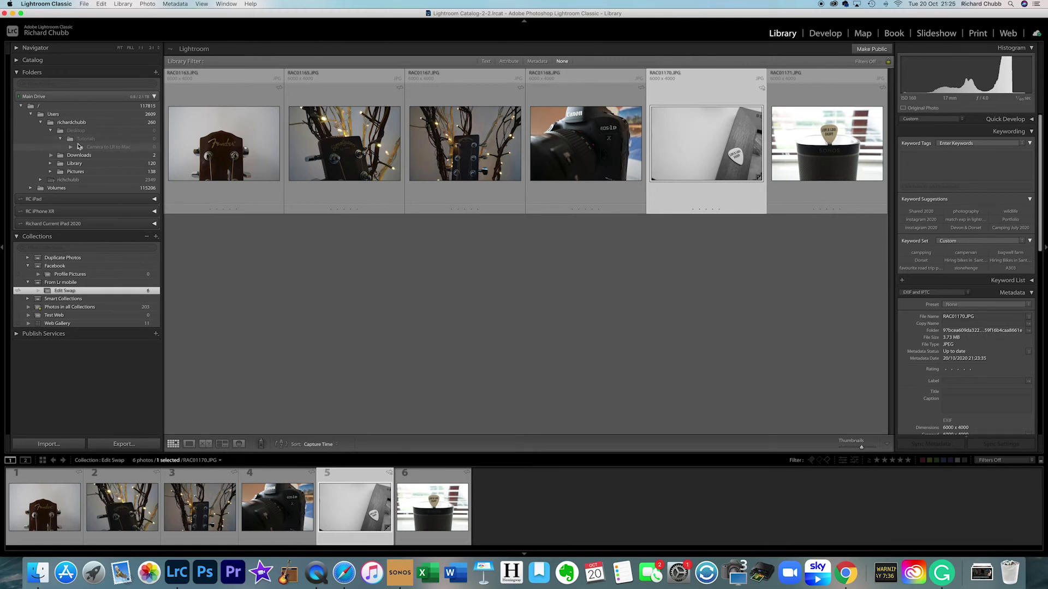
click(91, 148)
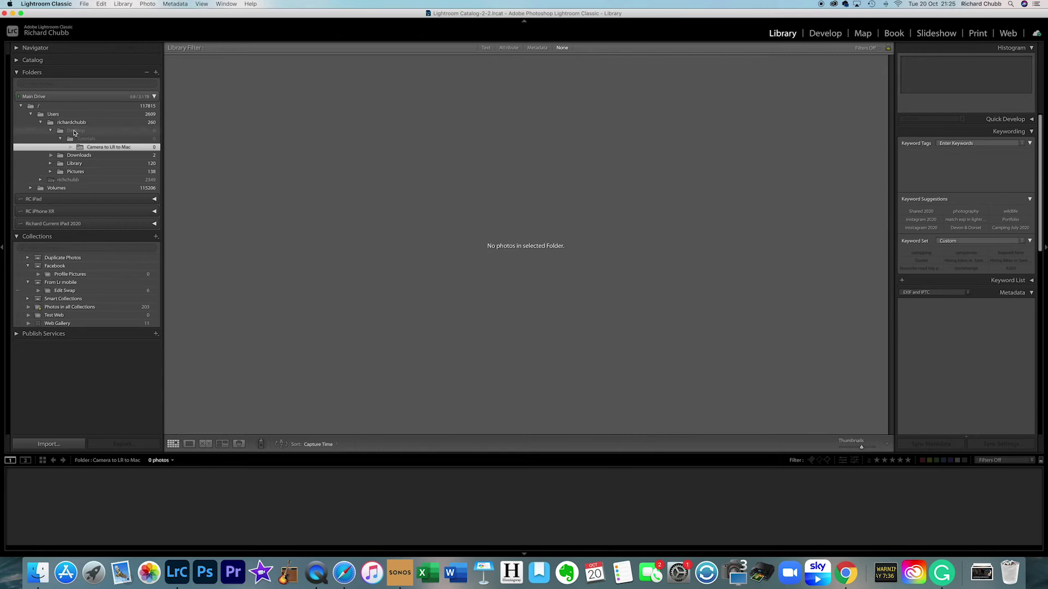
click(37, 560)
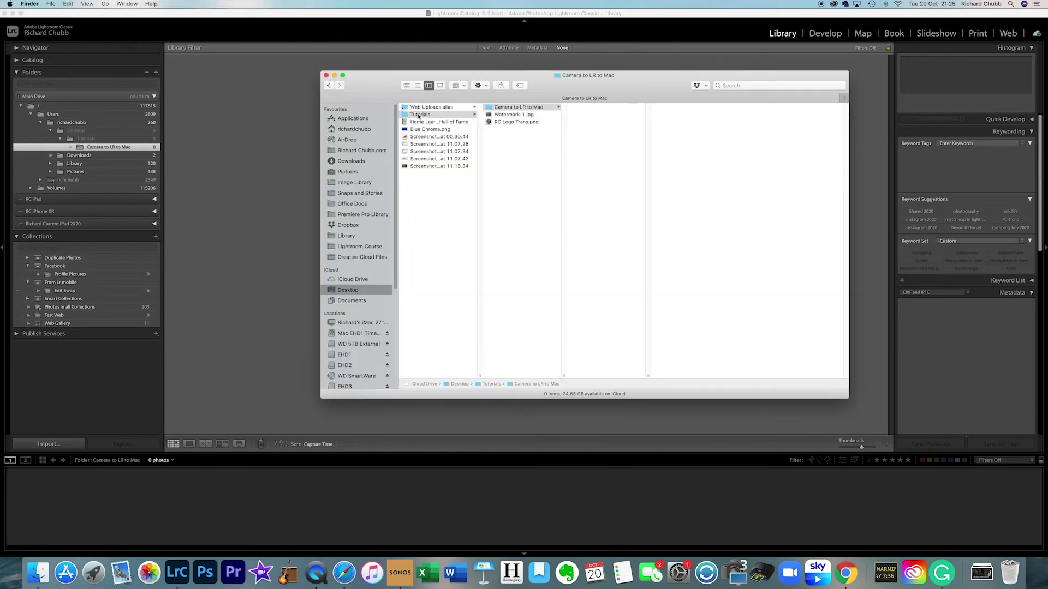
click(491, 108)
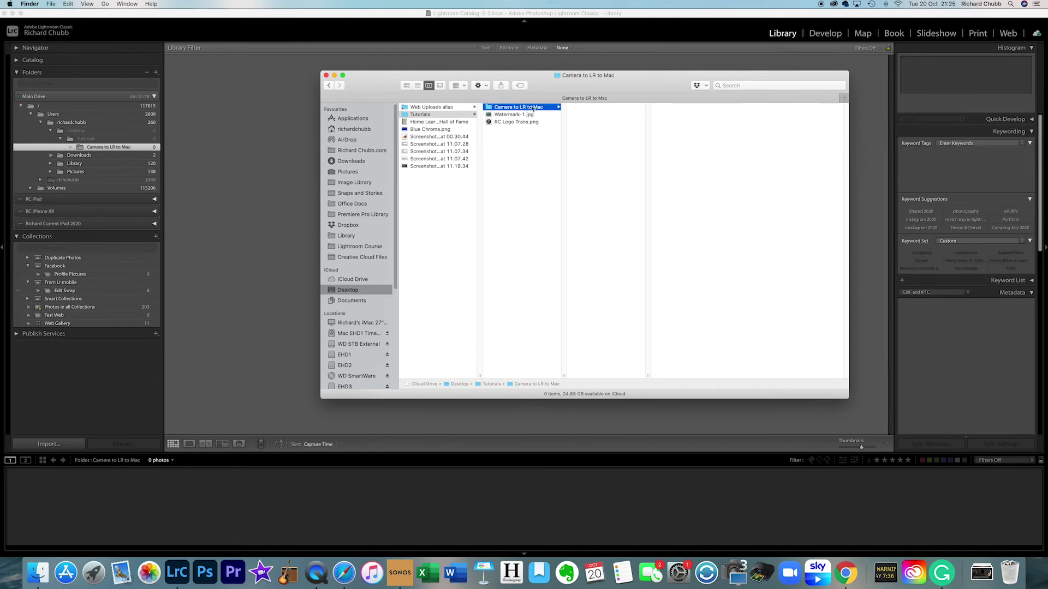
click(335, 76)
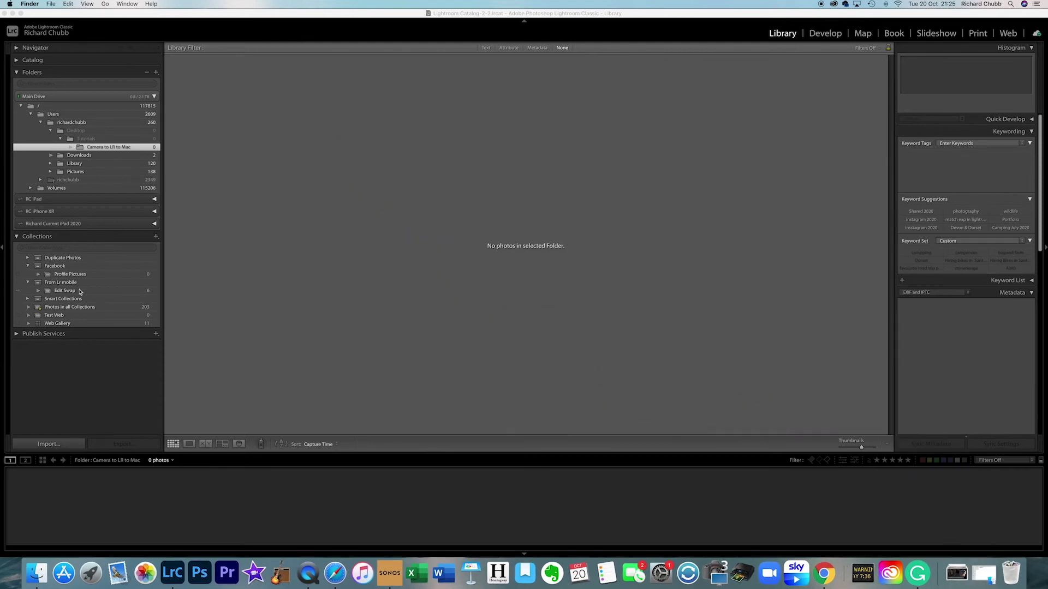
click(79, 291)
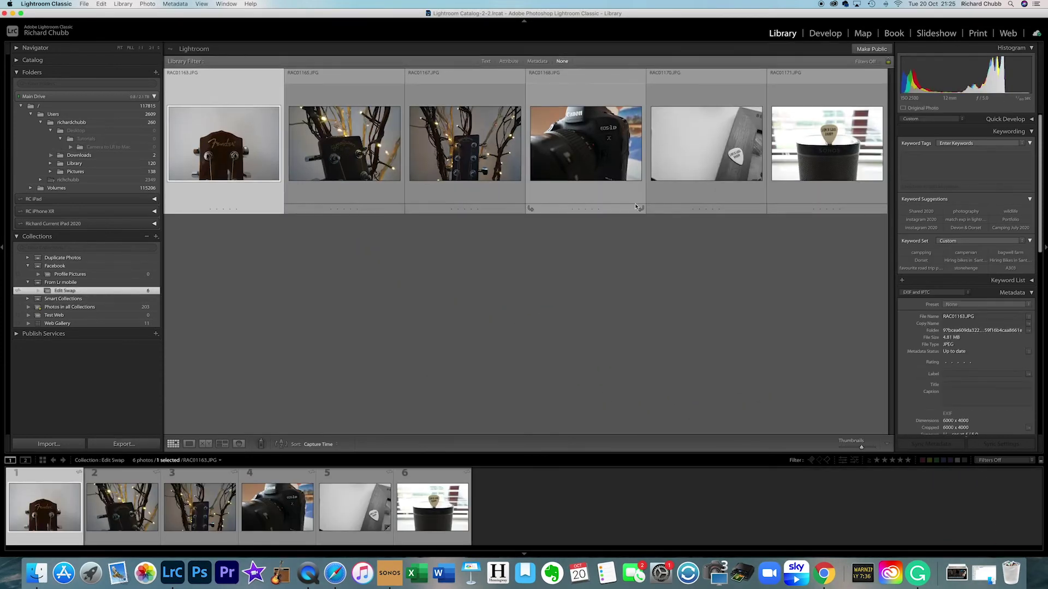
Step: Move all six Edit Swap photos on disk into the Camera to LR to Mac folder and view that folder
key(super+a)
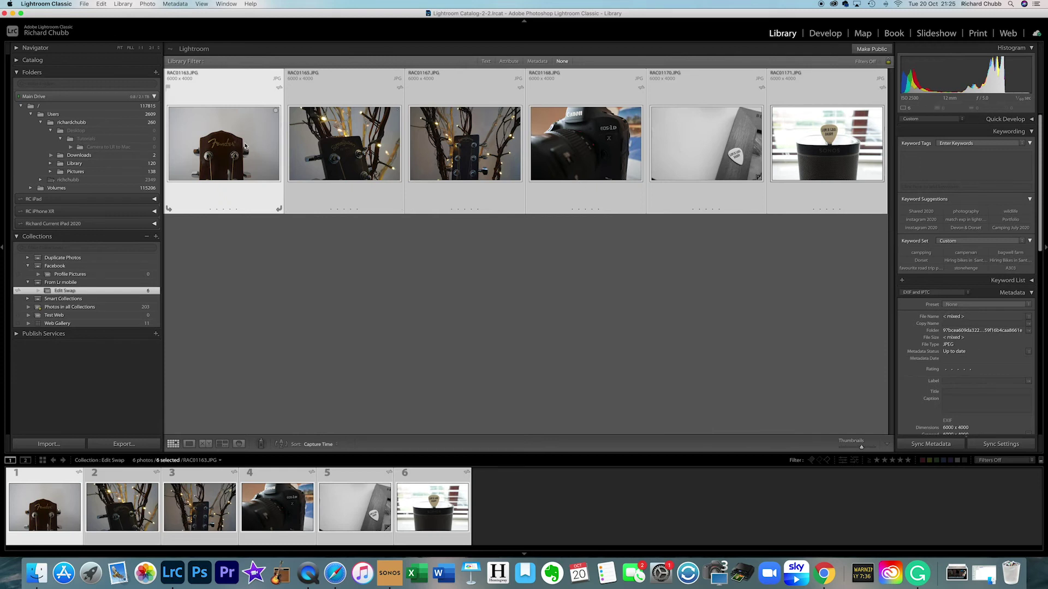
drag(241, 143, 121, 148)
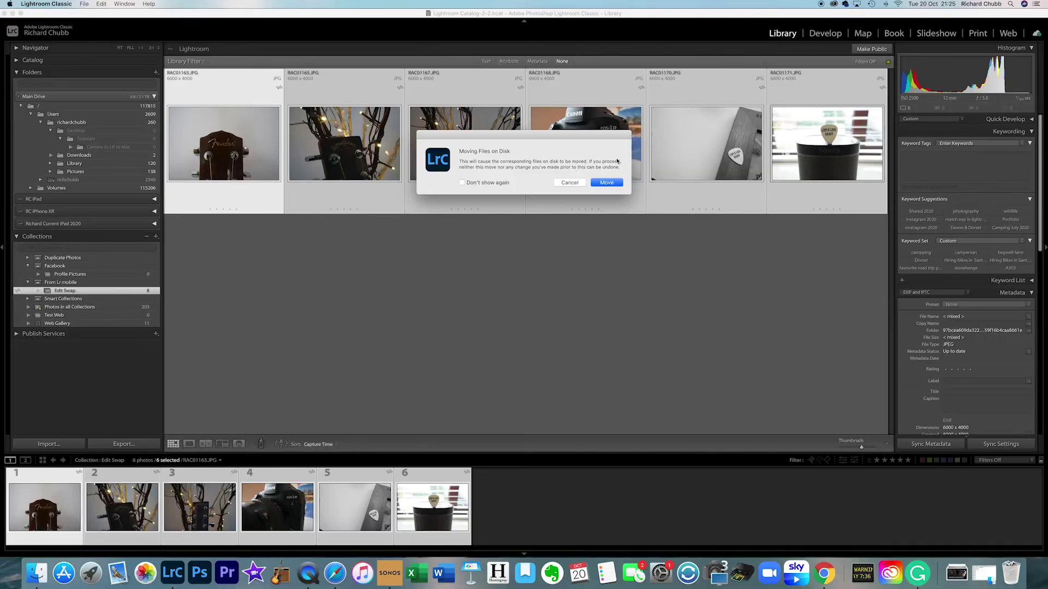
click(608, 183)
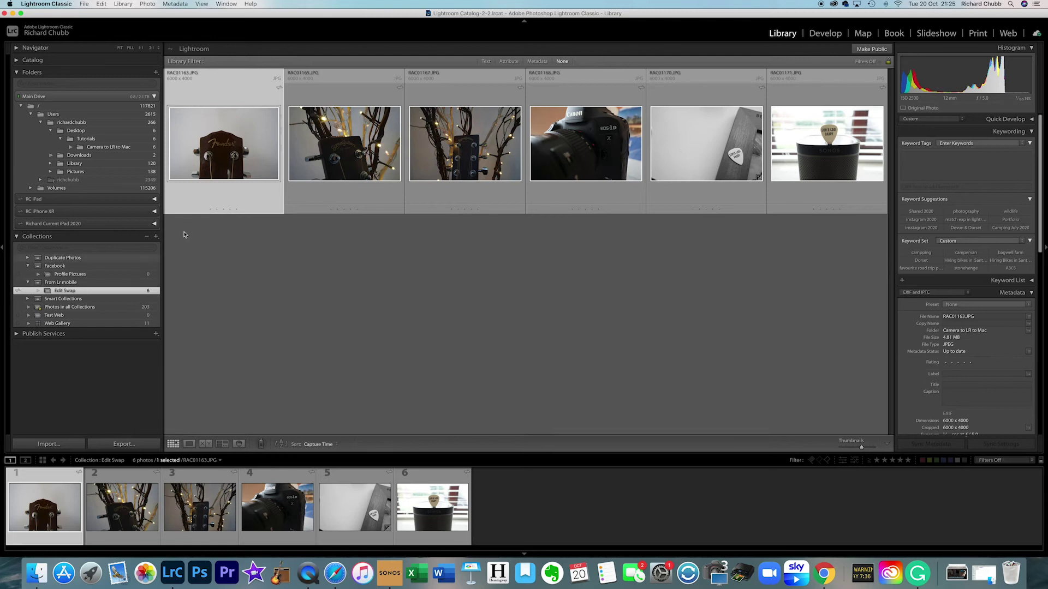
click(139, 147)
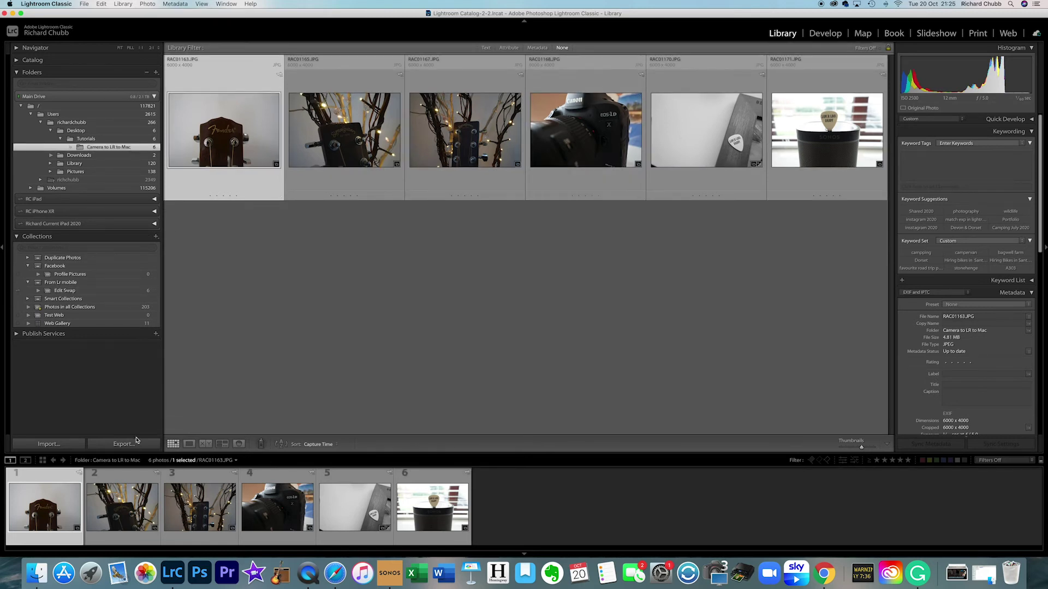
Step: In Finder's Camera to LR to Mac folder, preview RAC01163.JPG through RAC01170.JPG one by one
click(38, 574)
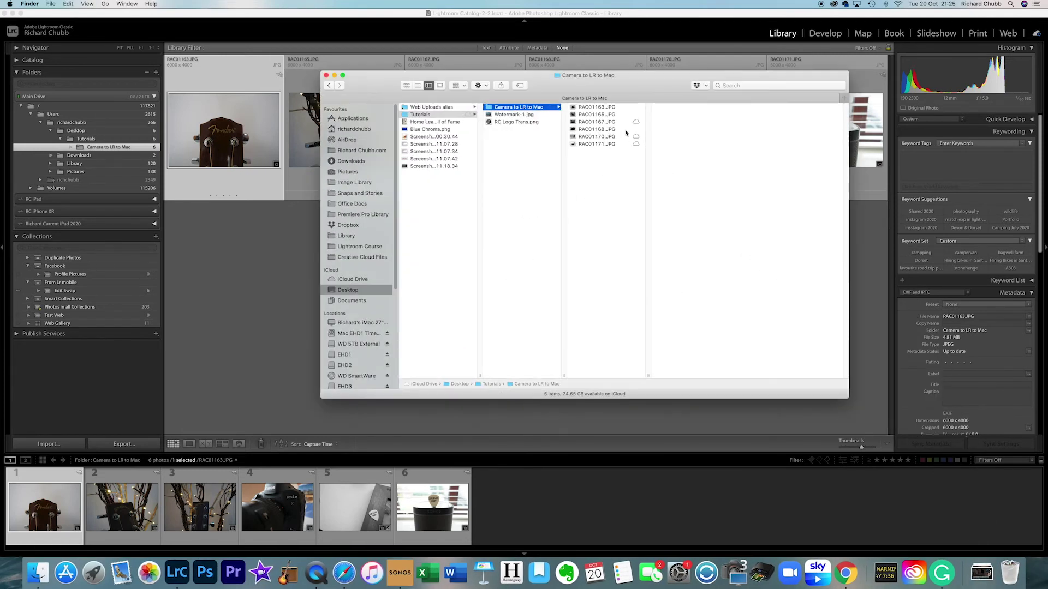
click(609, 108)
click(608, 115)
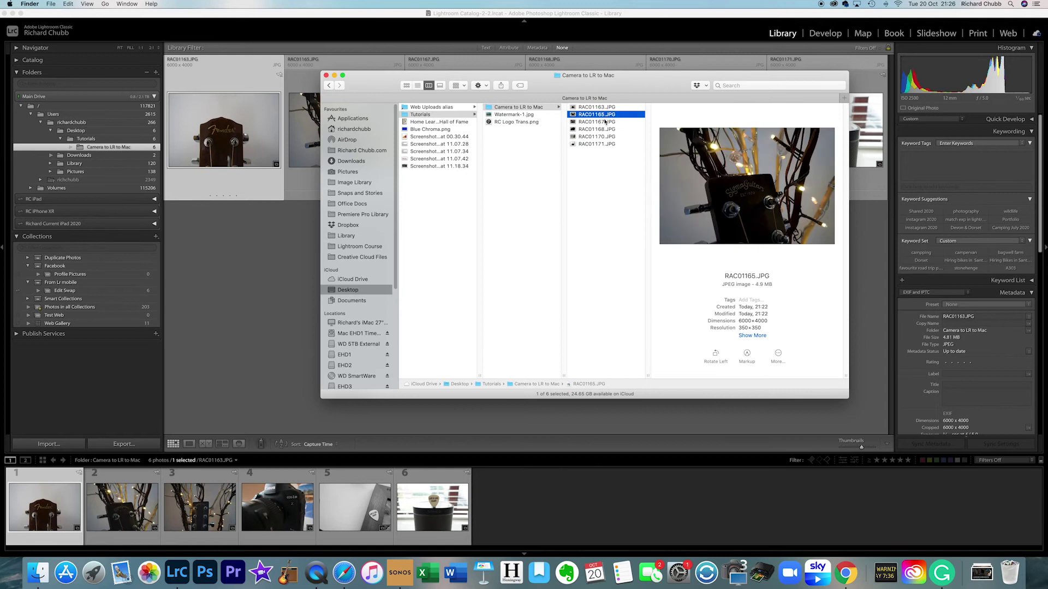
click(606, 122)
click(603, 130)
click(600, 137)
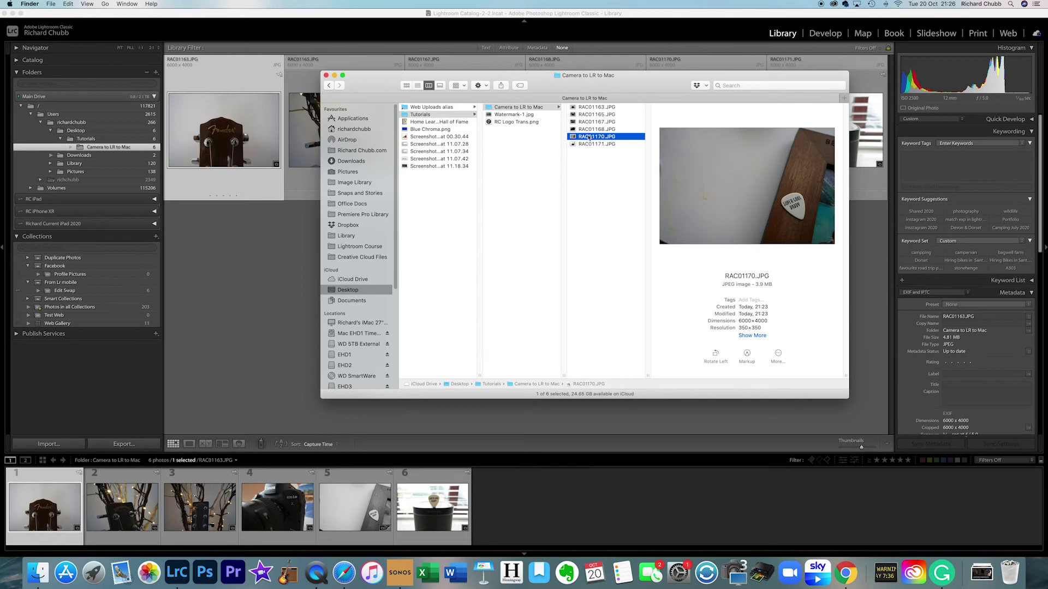
drag(588, 78, 510, 198)
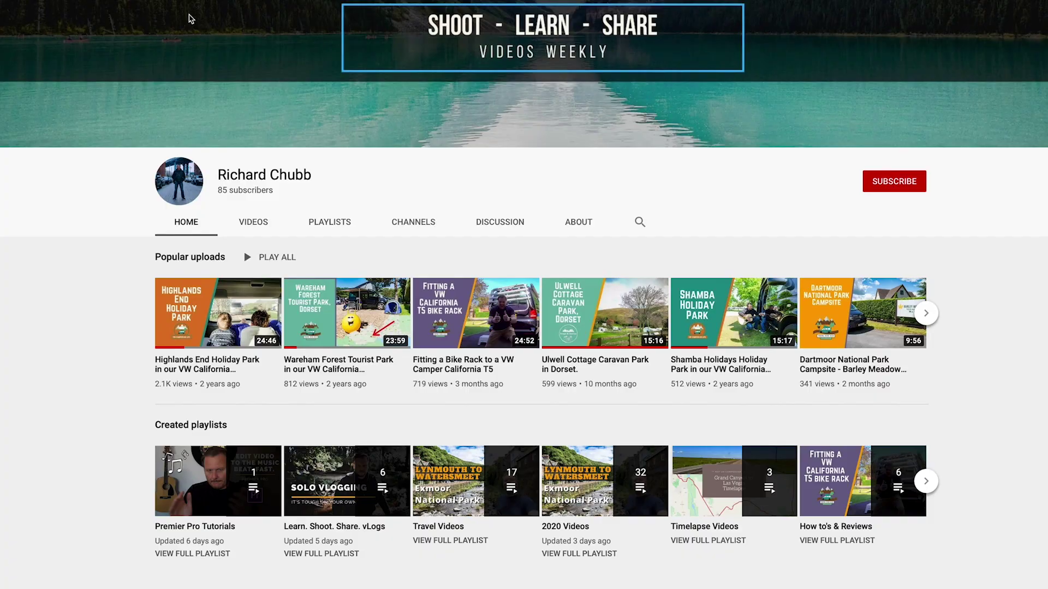
Step: Subscribe to the YouTube channel shown on the page
drag(220, 173, 322, 177)
click(875, 191)
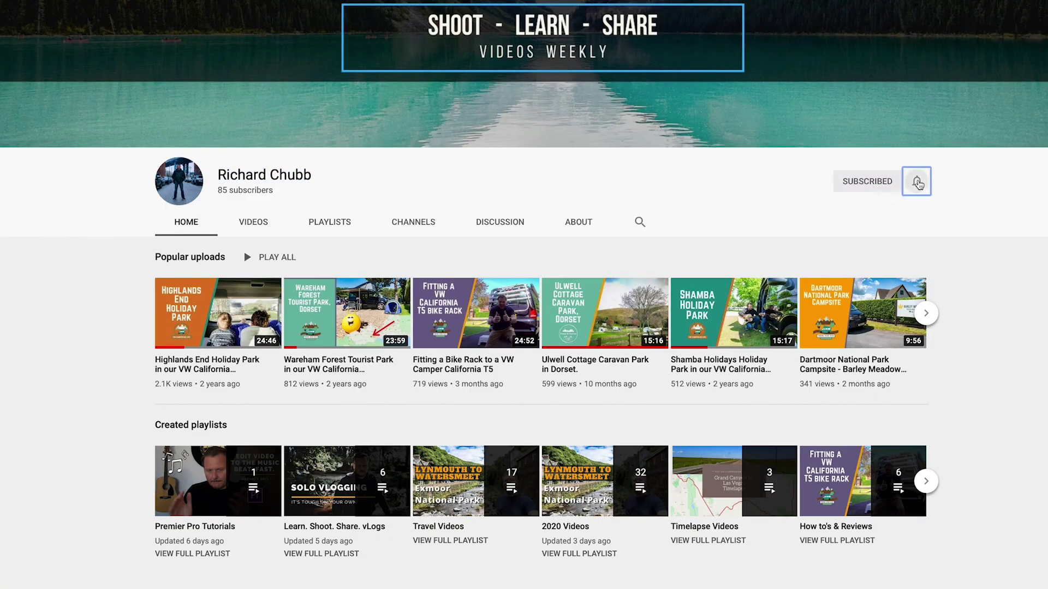